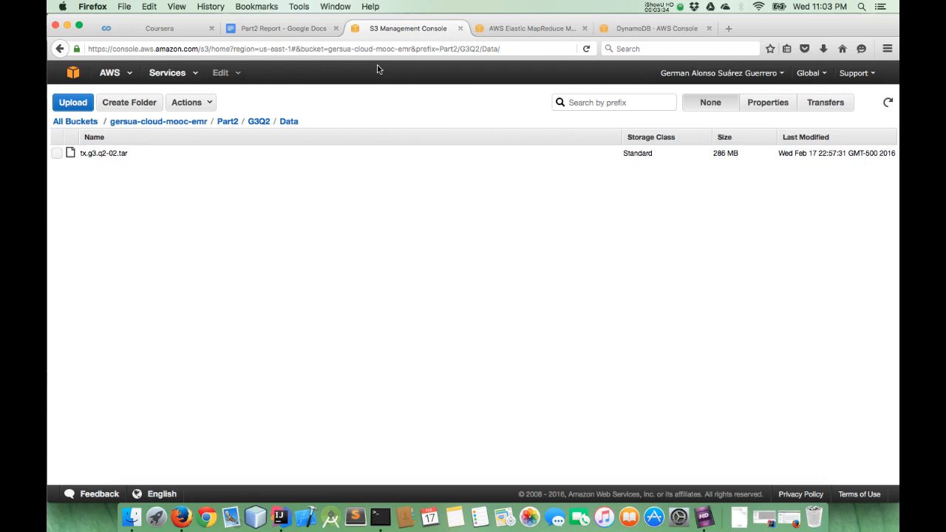
Open the G3Q2 folder in the S3 bucket and examine the software configuration of the new EMR cluster
click(251, 122)
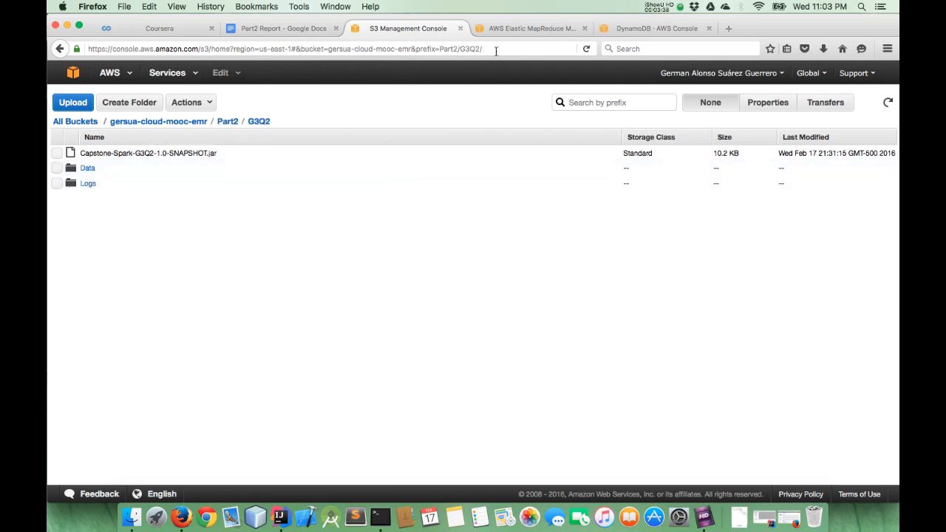
click(508, 31)
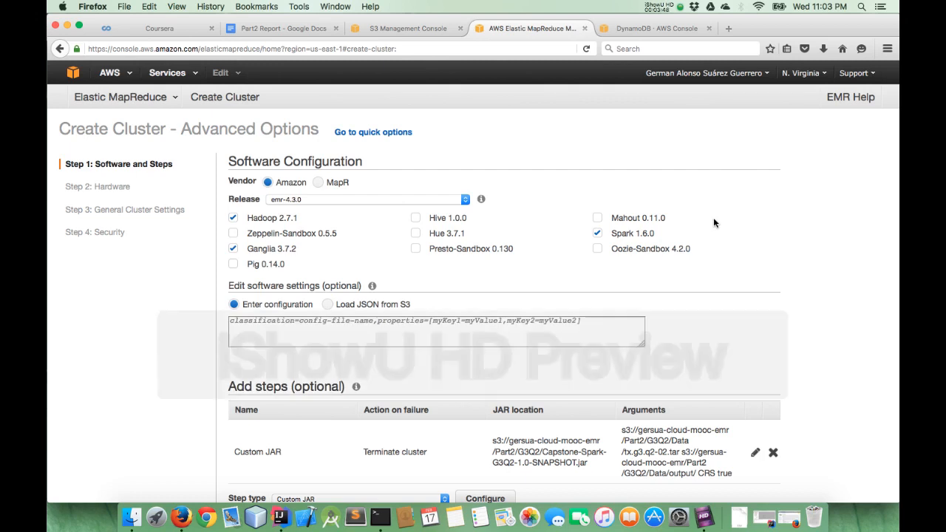
scroll(708, 222, down, 1)
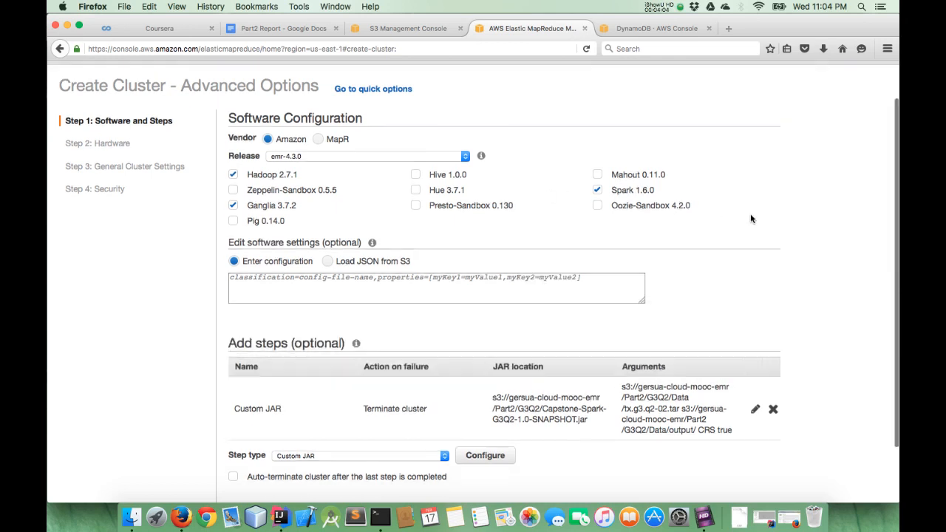
scroll(668, 162, down, 1)
scroll(692, 239, down, 1)
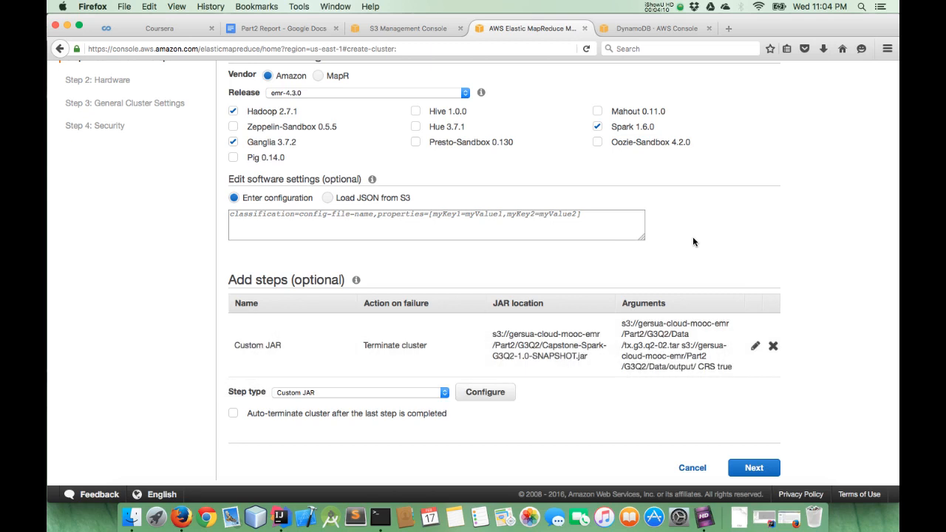
Check the JAR location and arguments of the Custom JAR step, and advance the cluster setup to the hardware configuration
drag(491, 334, 593, 355)
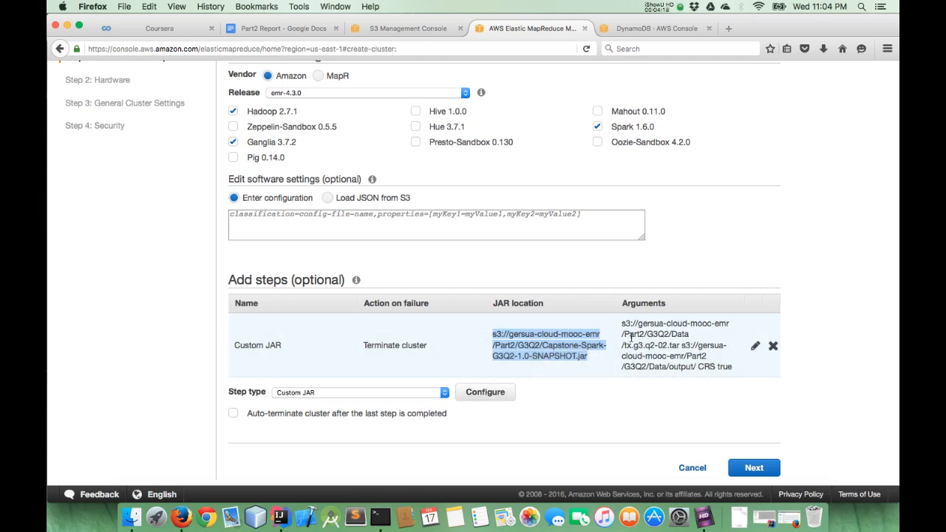
click(698, 347)
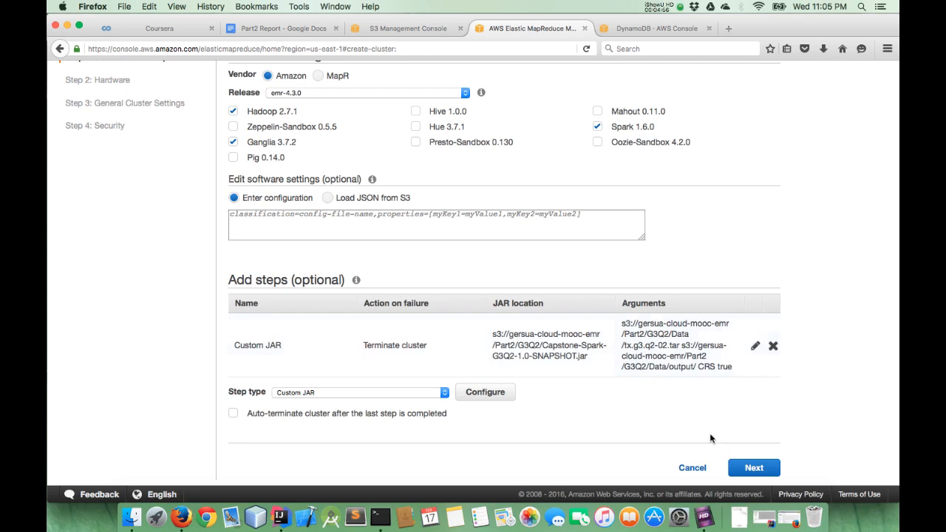
click(748, 468)
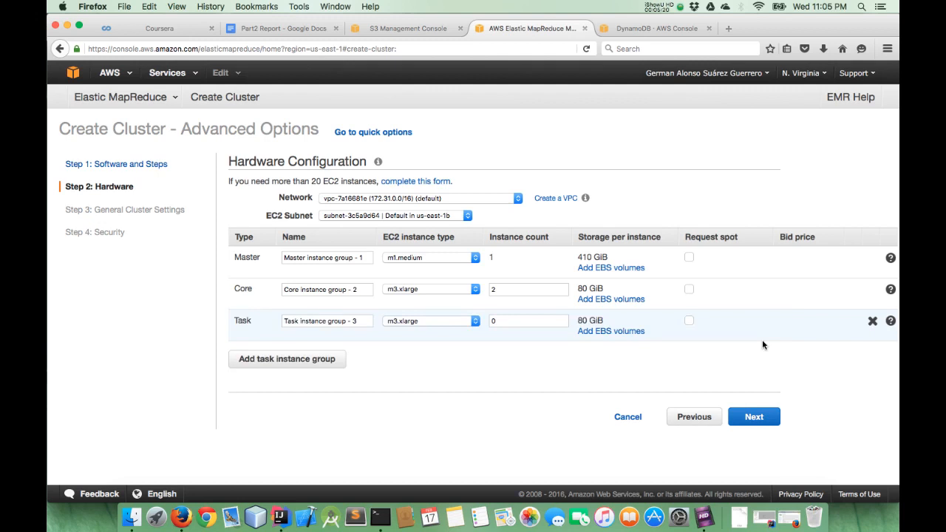
Examine the G3Q2-SPARK_RESULTS items in DynamoDB and the system overview and Group 1 results in the Part2 Report document
click(635, 31)
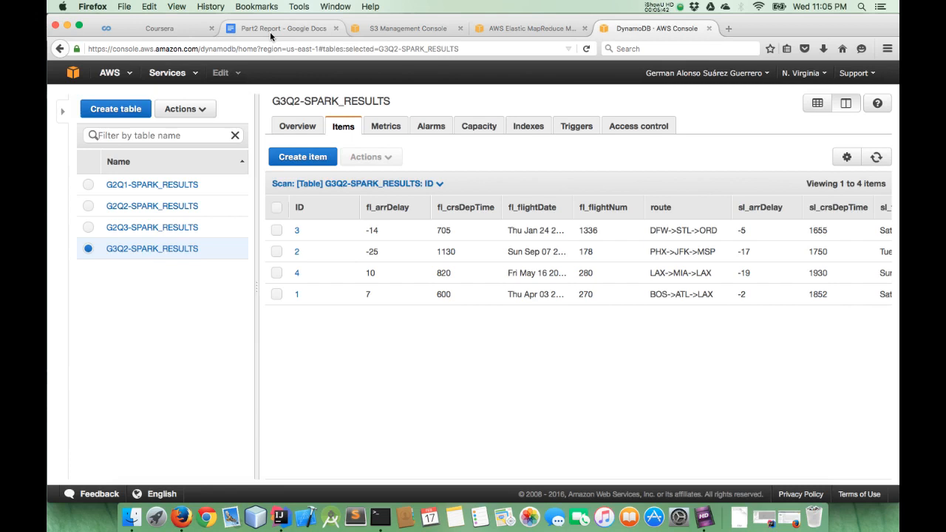
click(270, 30)
scroll(443, 221, down, 5)
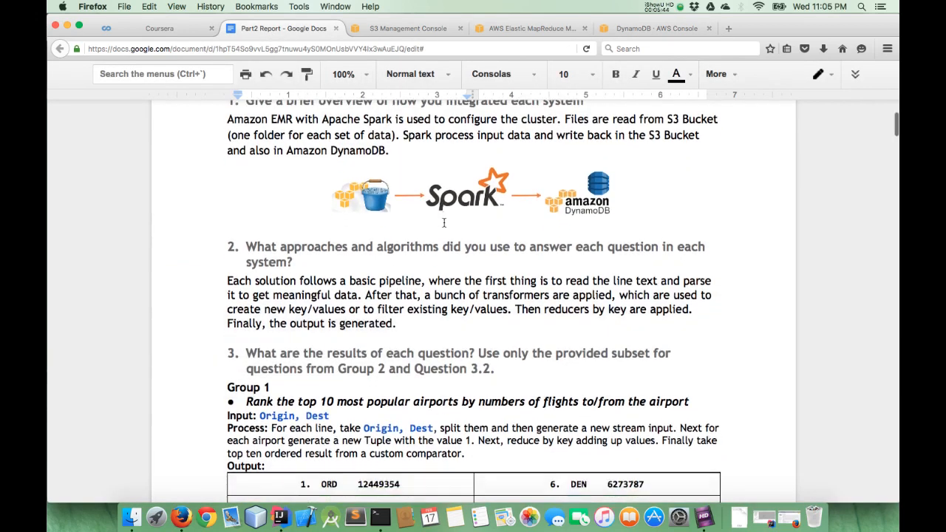
scroll(444, 222, down, 2)
scroll(443, 224, down, 1)
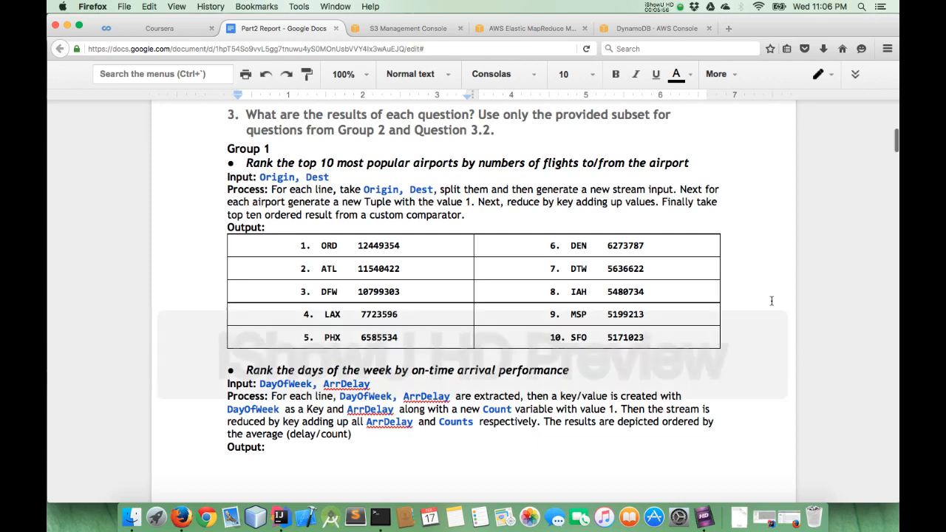
scroll(771, 301, down, 1)
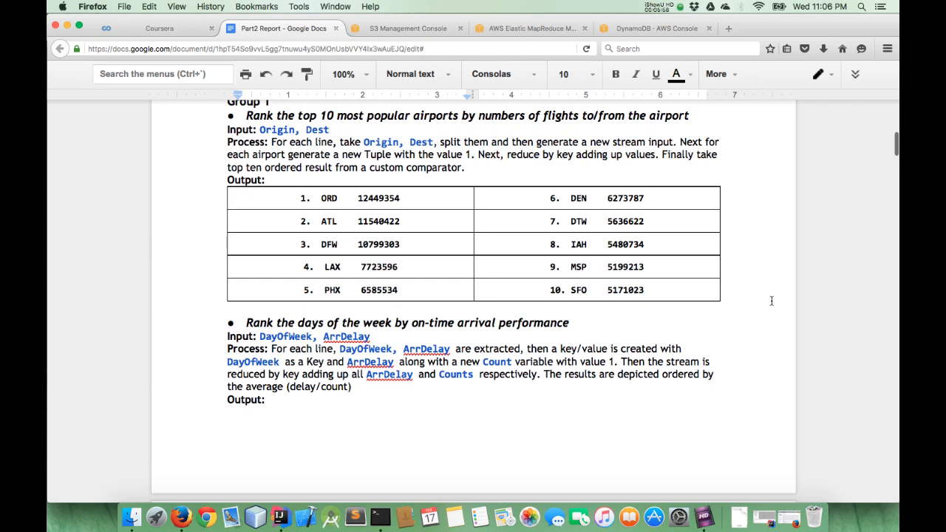
scroll(771, 301, down, 2)
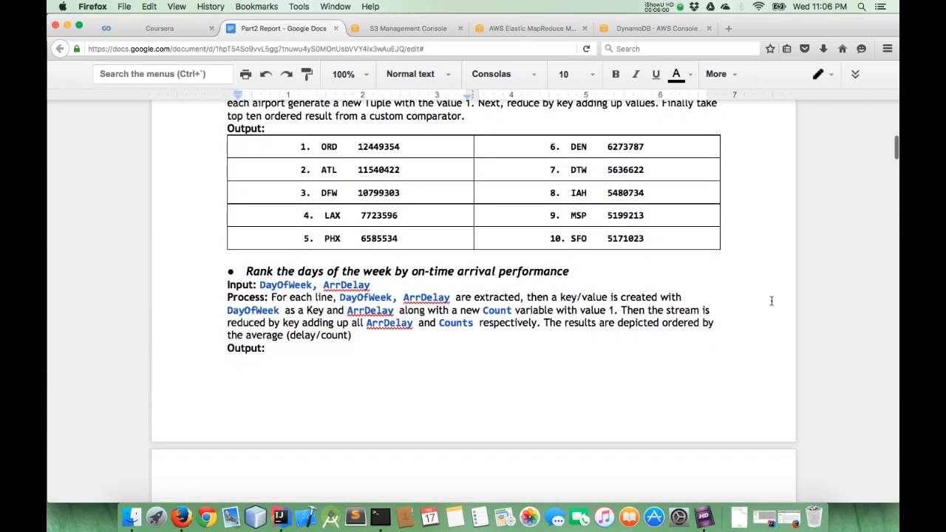
scroll(771, 301, down, 5)
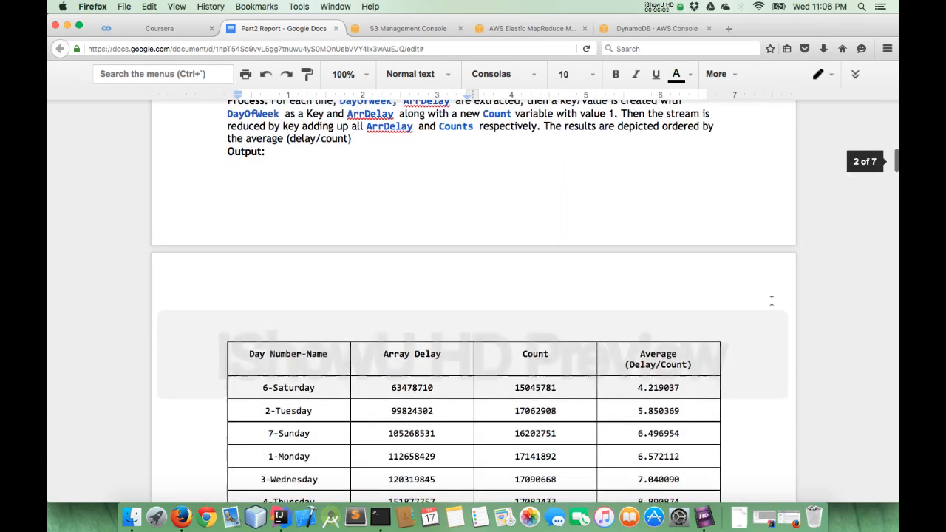
scroll(772, 300, up, 3)
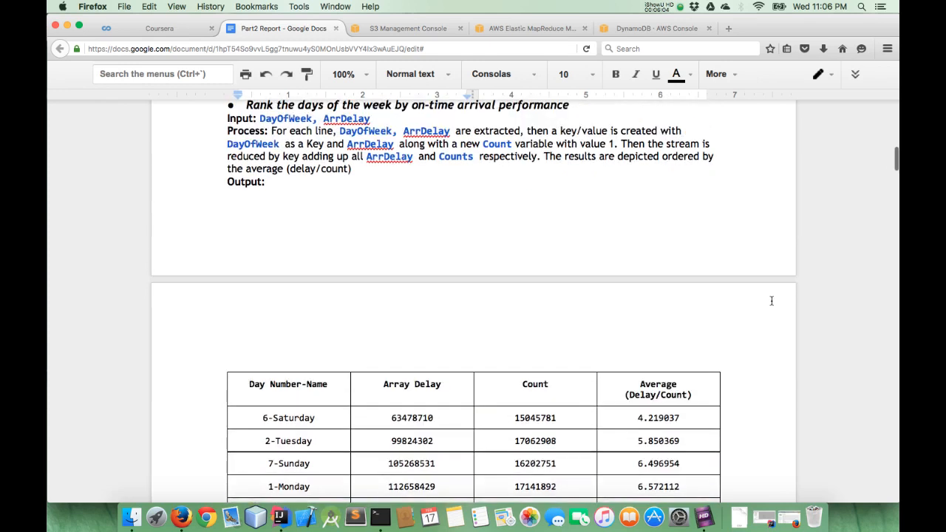
scroll(772, 300, down, 2)
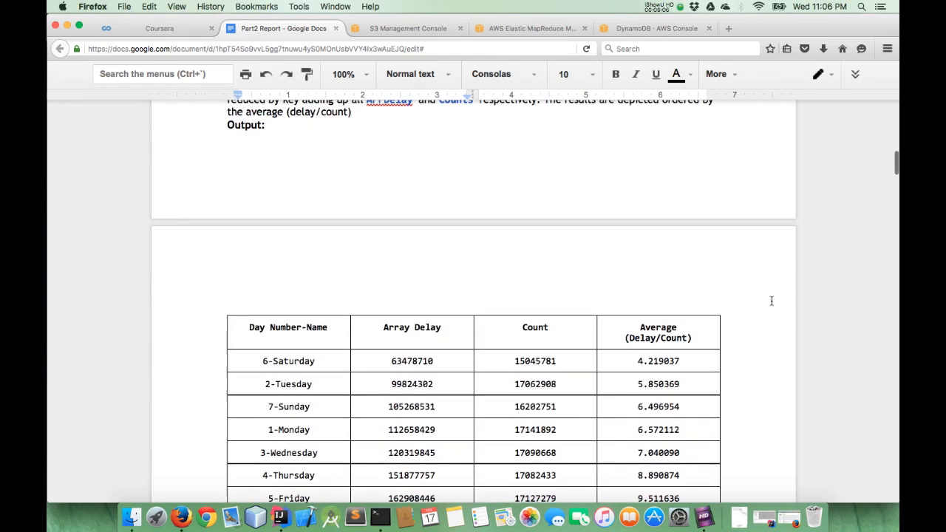
scroll(772, 301, down, 3)
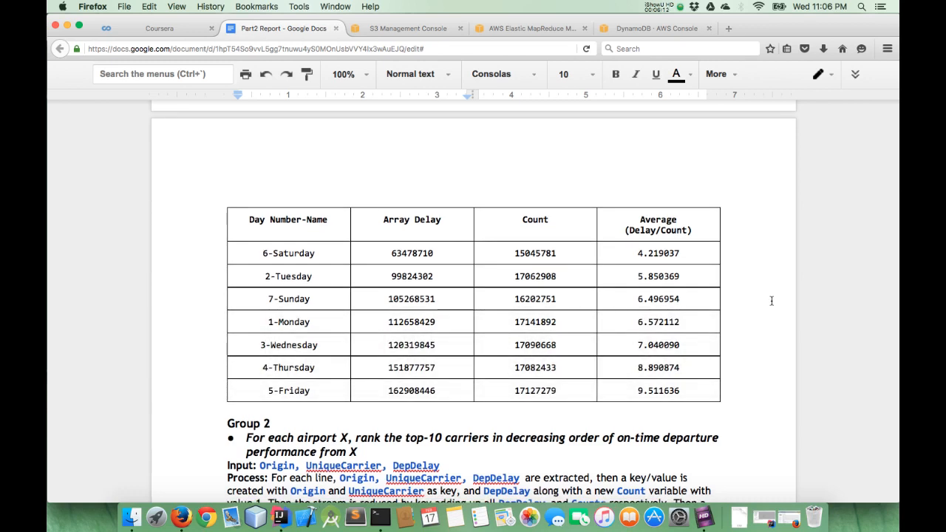
Examine the Group 2 tables ranking the top-10 carriers by on-time departure performance for each airport
scroll(772, 301, down, 1)
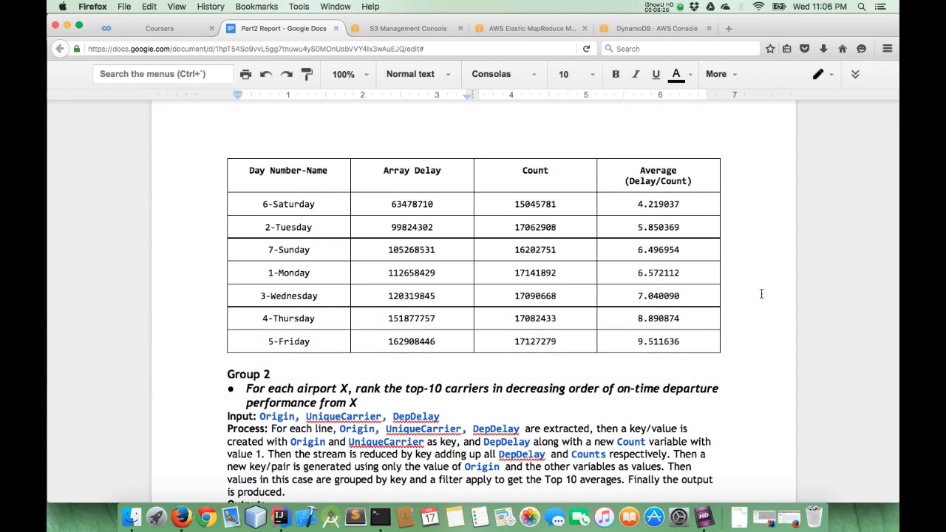
scroll(761, 294, down, 1)
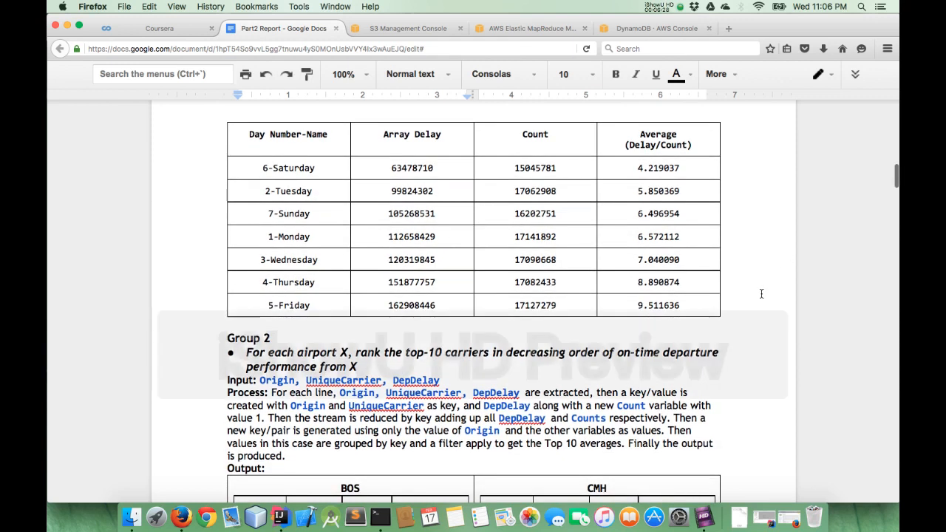
scroll(762, 294, down, 2)
scroll(762, 294, down, 3)
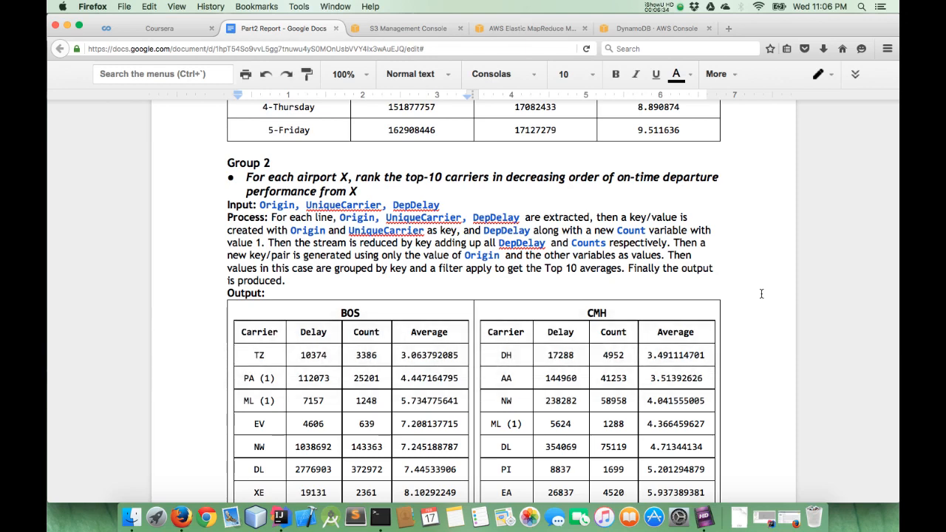
scroll(762, 293, down, 1)
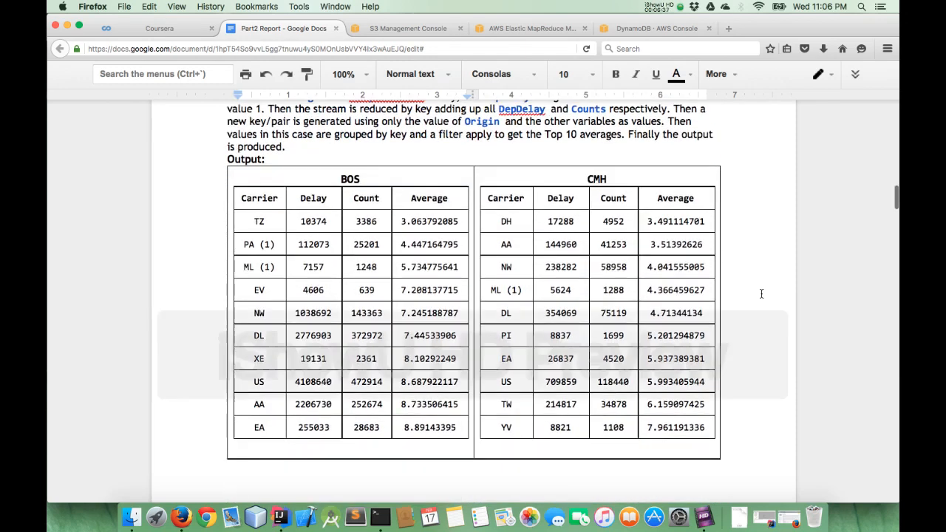
scroll(761, 294, down, 2)
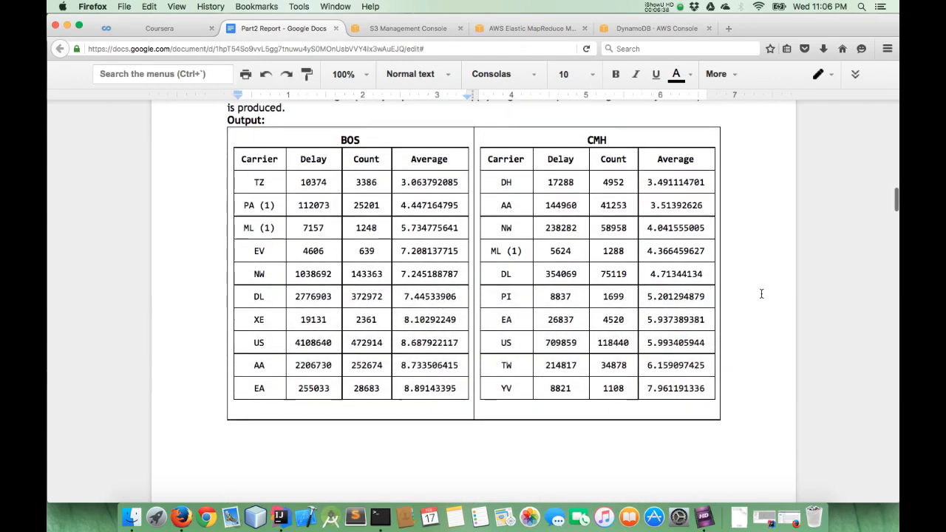
scroll(761, 293, down, 20)
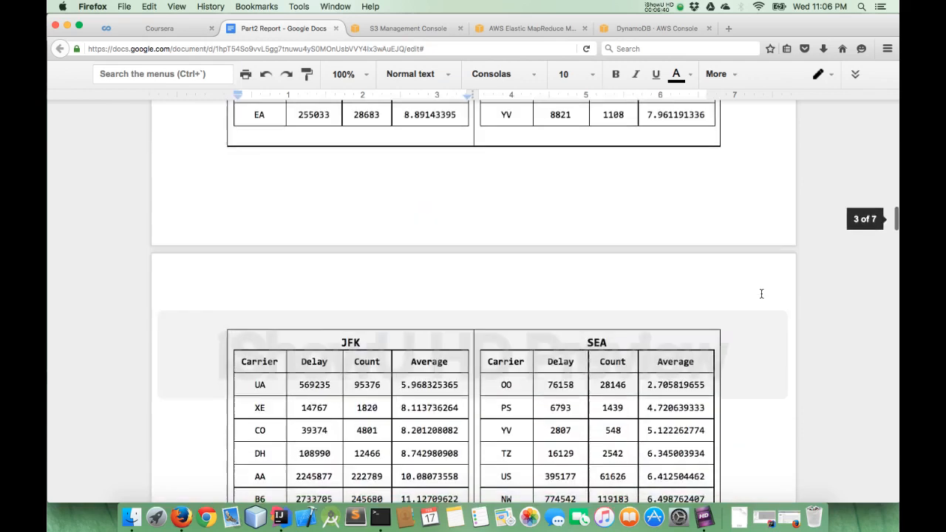
scroll(761, 293, down, 9)
scroll(762, 293, down, 5)
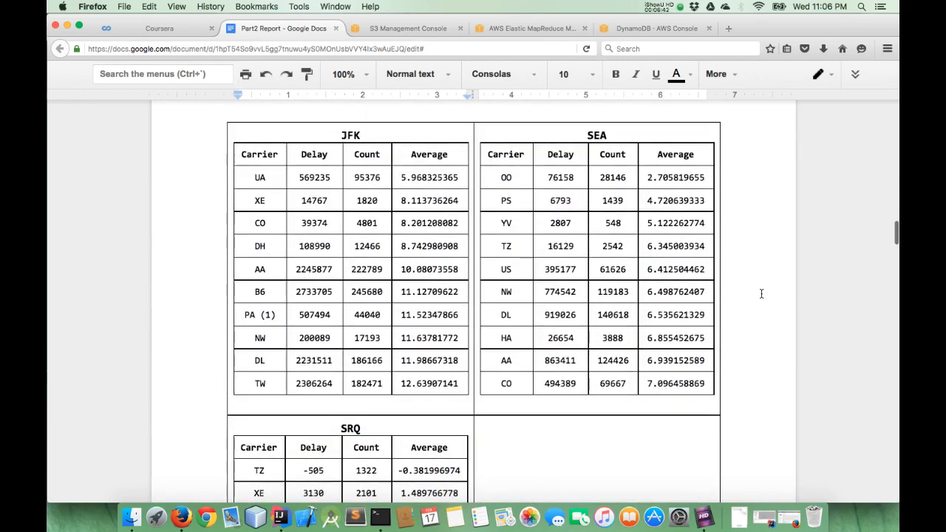
Examine the Group 2 rankings of top-10 destination airports per origin and top-10 carriers per source-destination pair
scroll(761, 293, down, 20)
scroll(761, 294, down, 20)
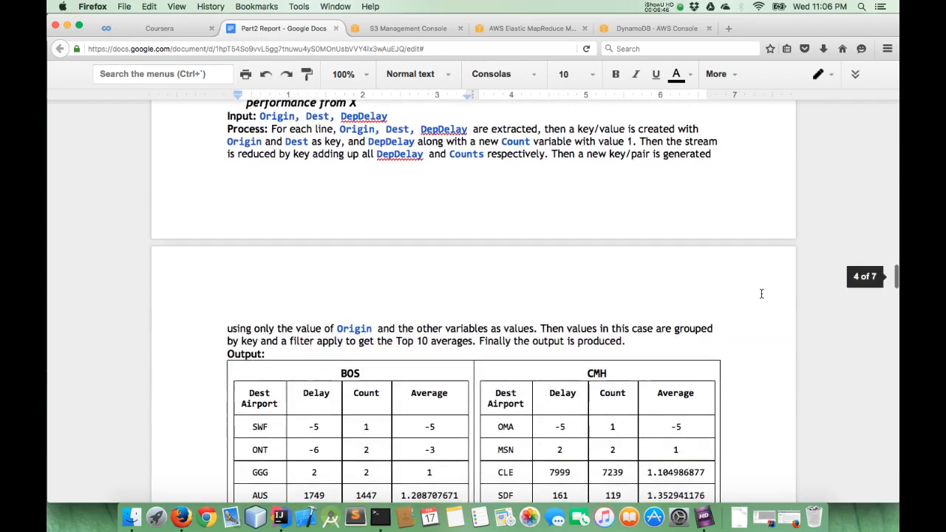
scroll(762, 293, up, 4)
scroll(761, 294, down, 16)
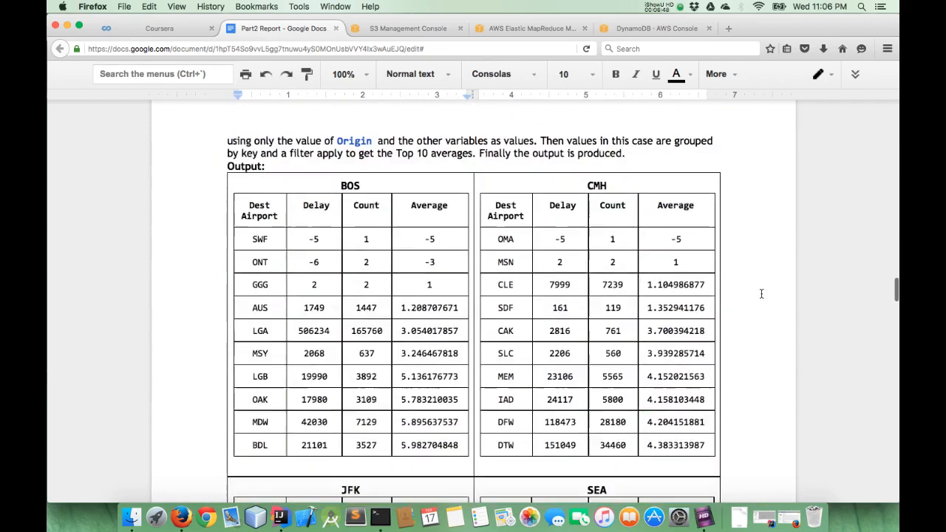
scroll(761, 293, up, 3)
scroll(762, 293, down, 20)
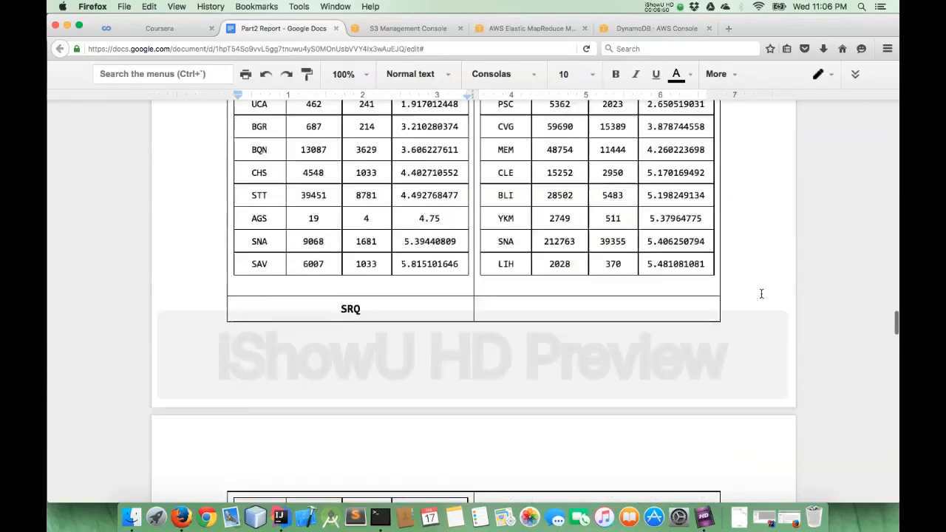
scroll(761, 293, down, 12)
scroll(761, 294, down, 20)
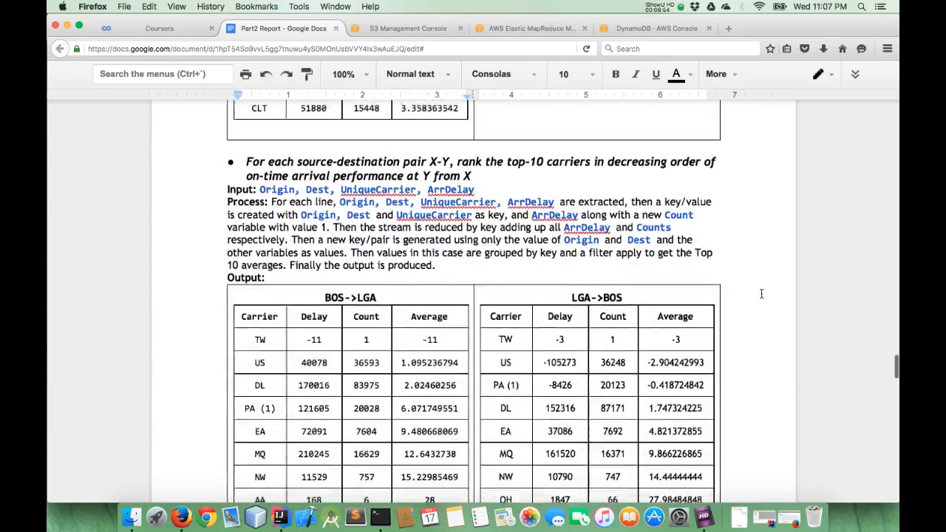
Examine the Group 3 Question 3.2 route results in the report and compare them with the DynamoDB items
scroll(761, 294, down, 20)
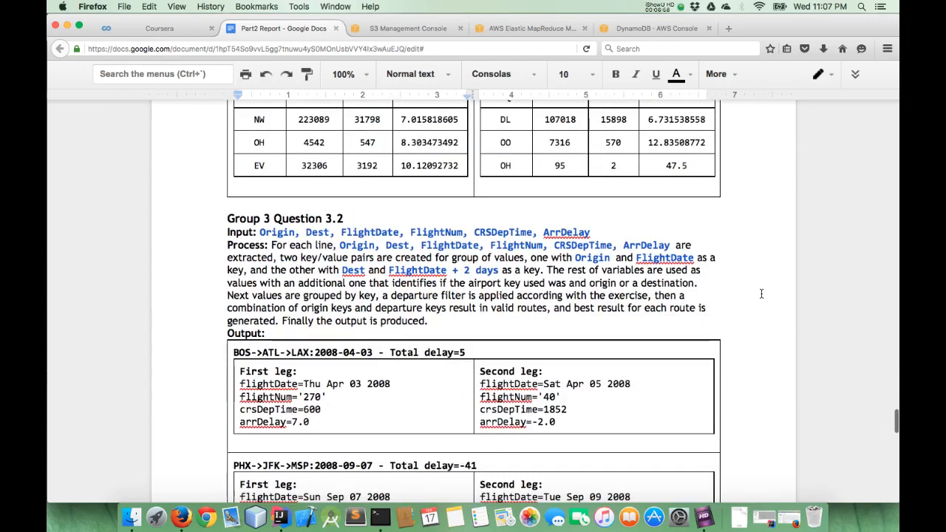
scroll(762, 293, down, 4)
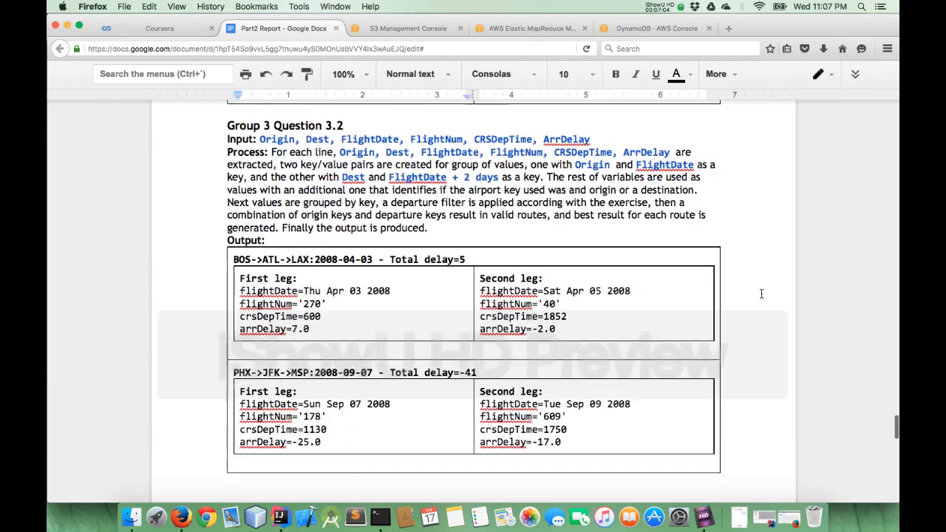
scroll(761, 293, down, 6)
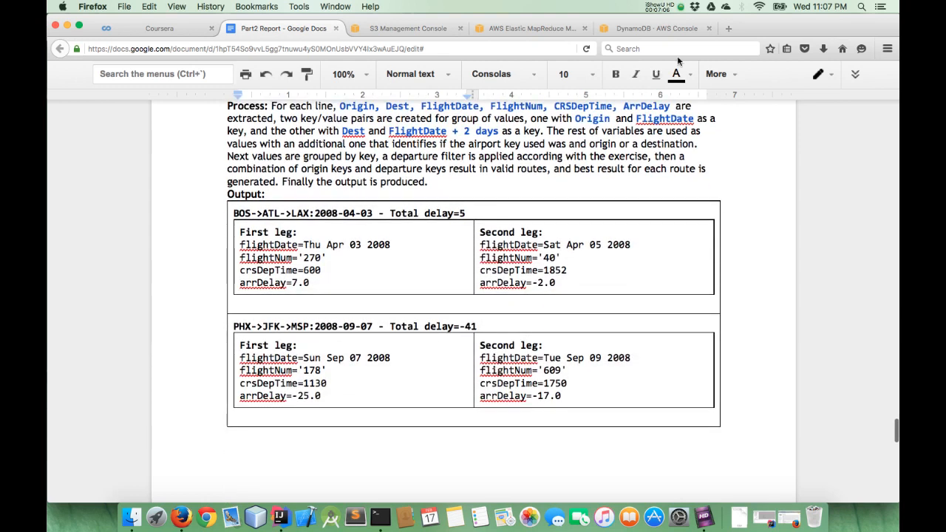
click(654, 28)
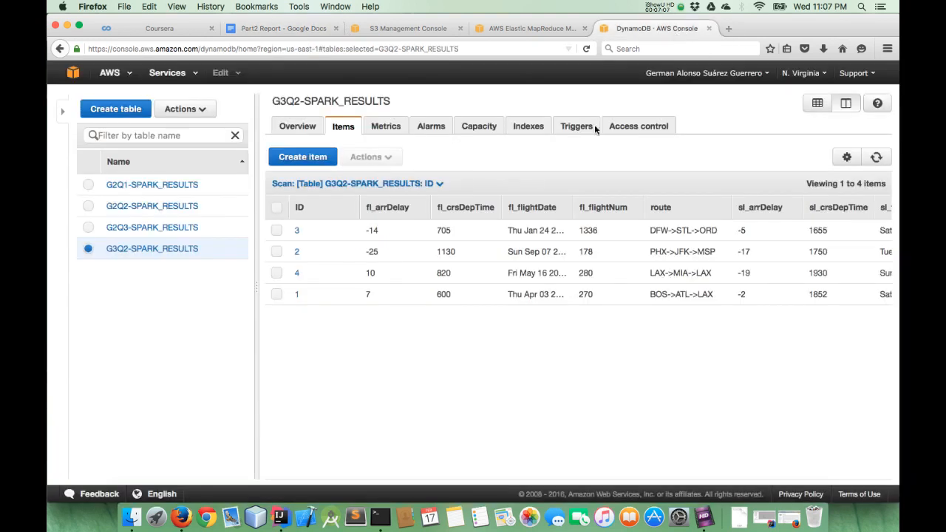
click(305, 32)
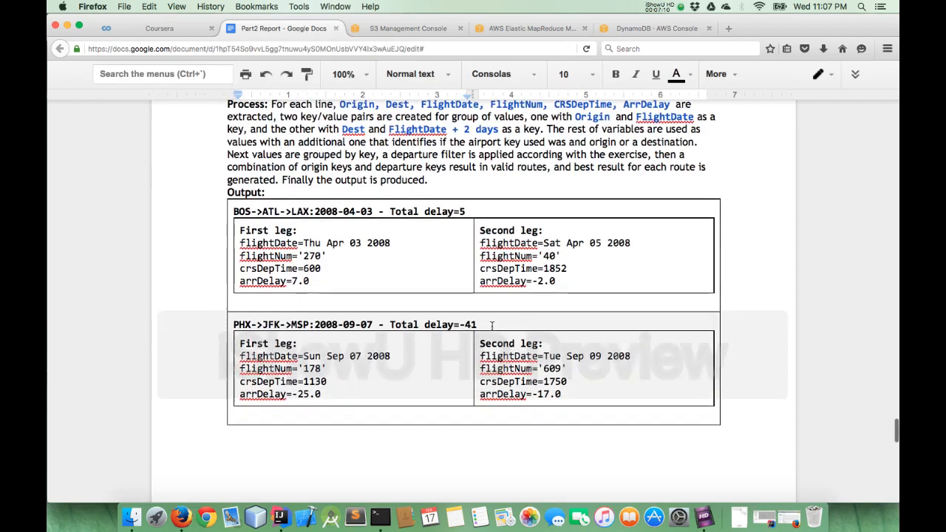
scroll(491, 326, down, 5)
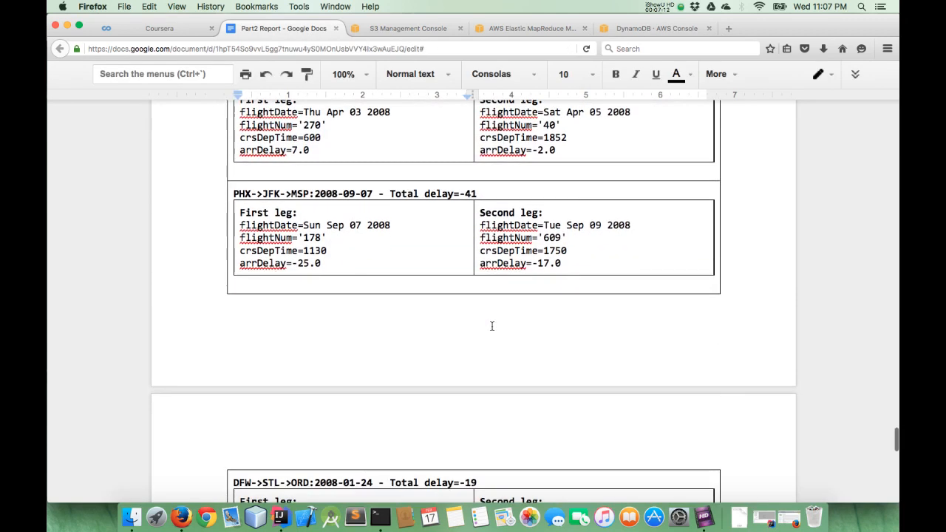
scroll(491, 326, up, 7)
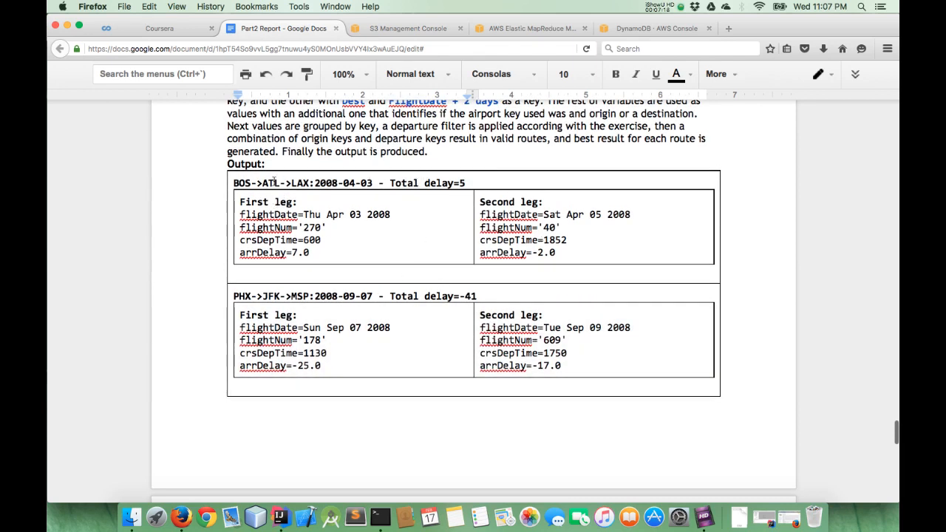
scroll(299, 214, down, 20)
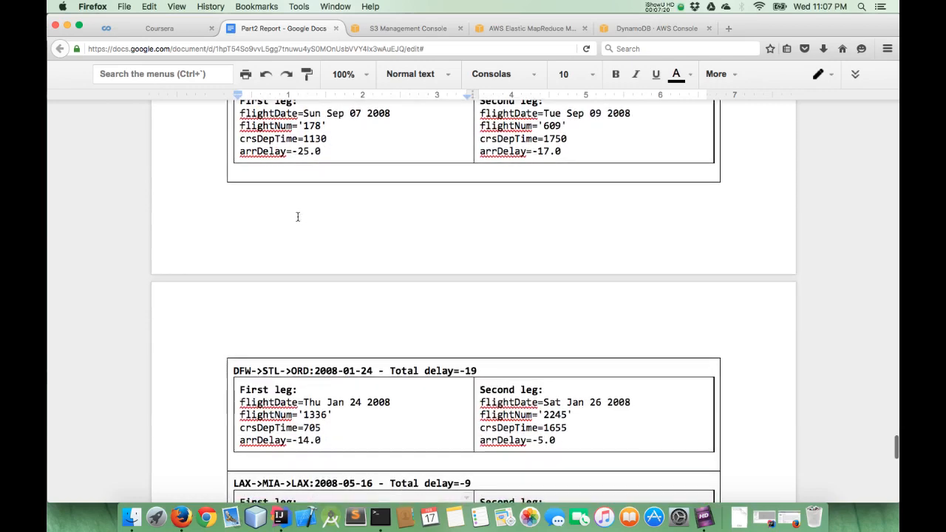
Look over the report's answers on optimizations, result usefulness and stack comparison, and return to the system integration overview
scroll(298, 216, down, 19)
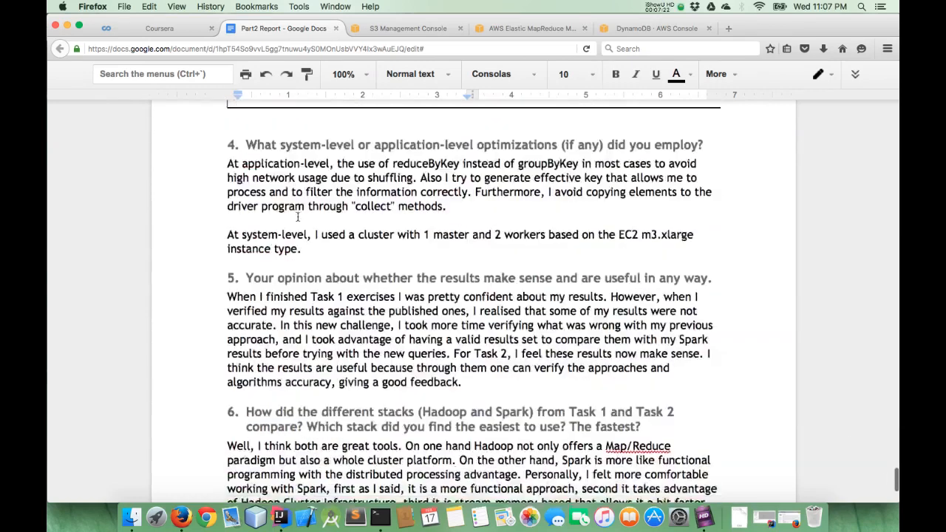
scroll(298, 215, up, 20)
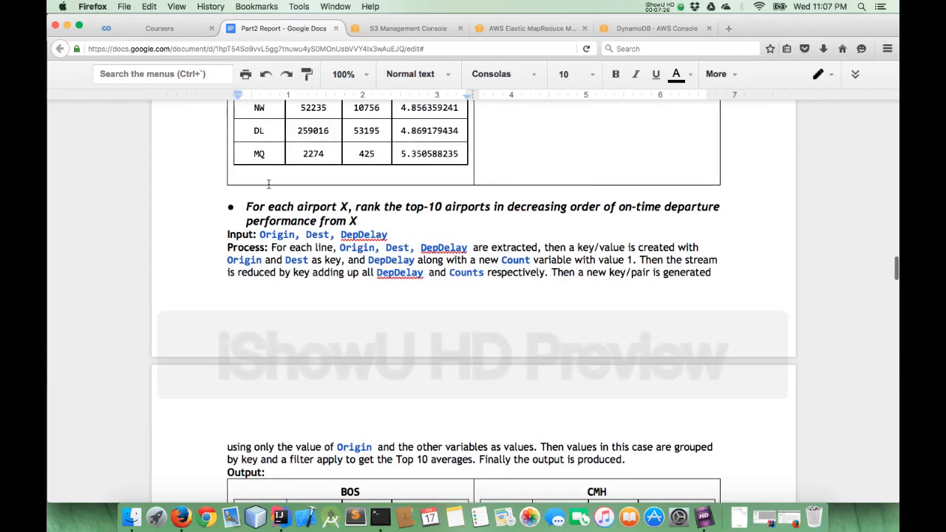
scroll(269, 183, up, 5)
scroll(269, 184, up, 20)
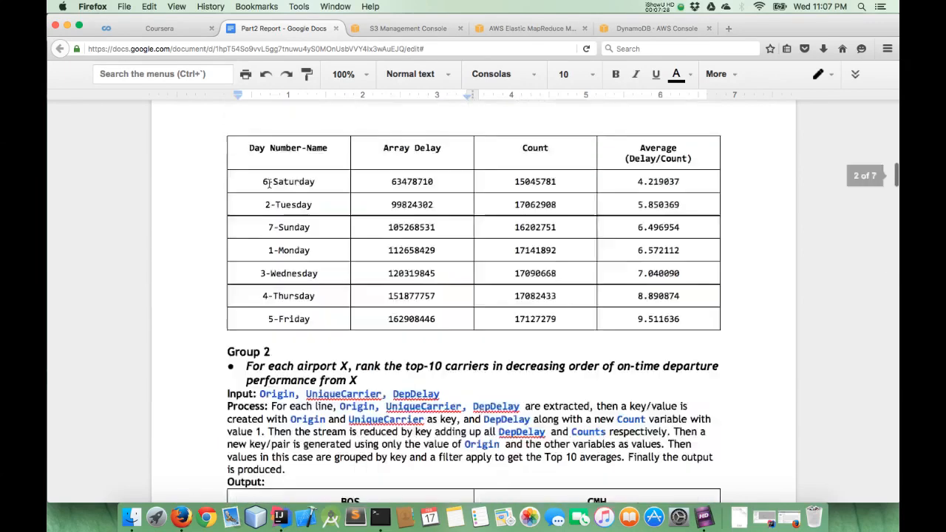
scroll(269, 184, down, 4)
scroll(269, 184, down, 1)
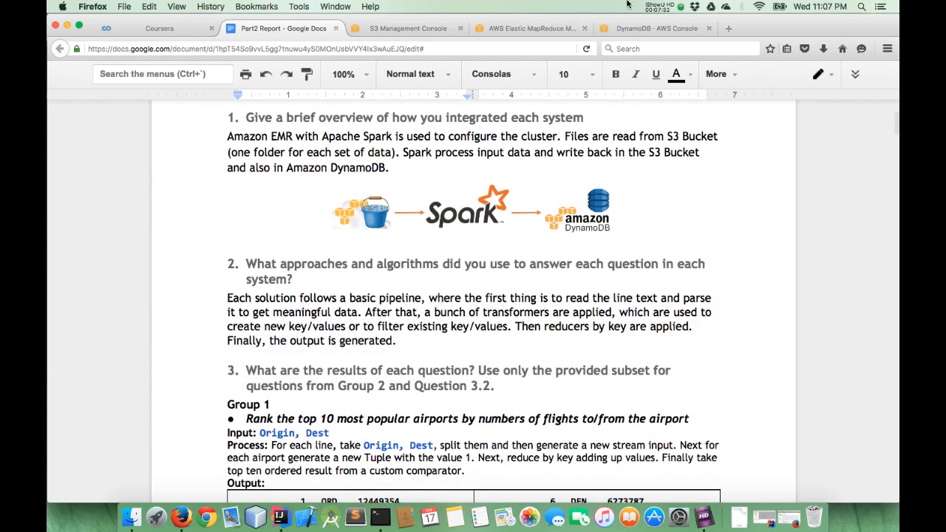
click(662, 7)
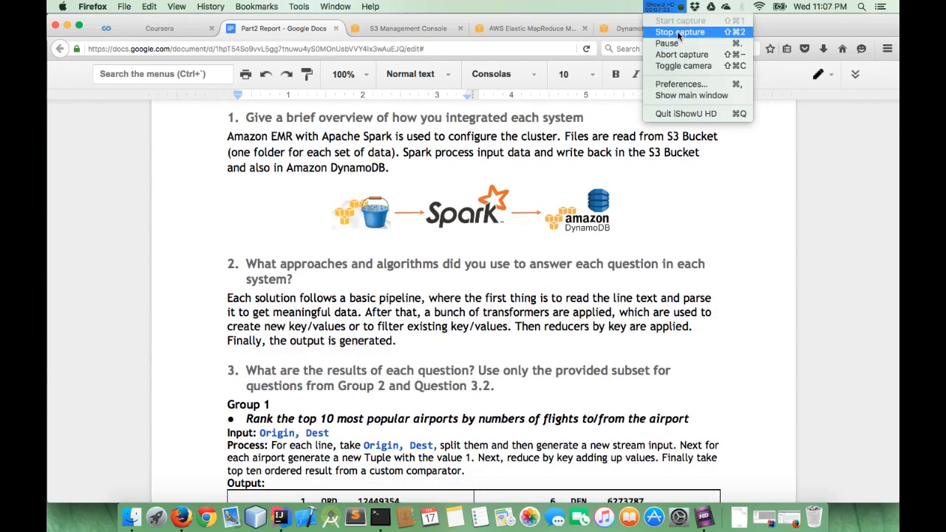